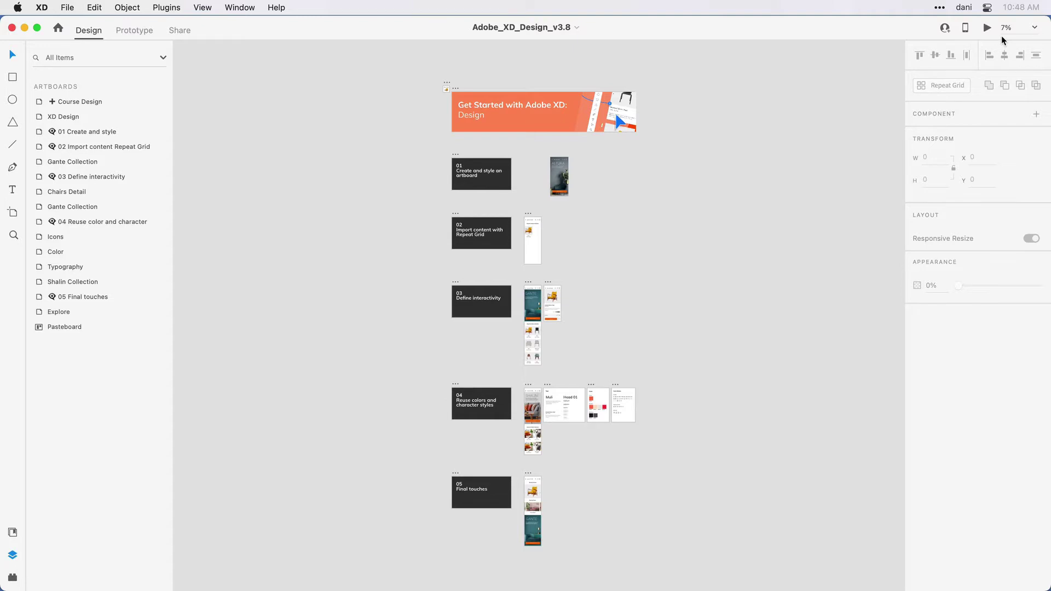
Check the zoom presets without changing zoom, then bring up the View menu's zoom options
left_click(1034, 28)
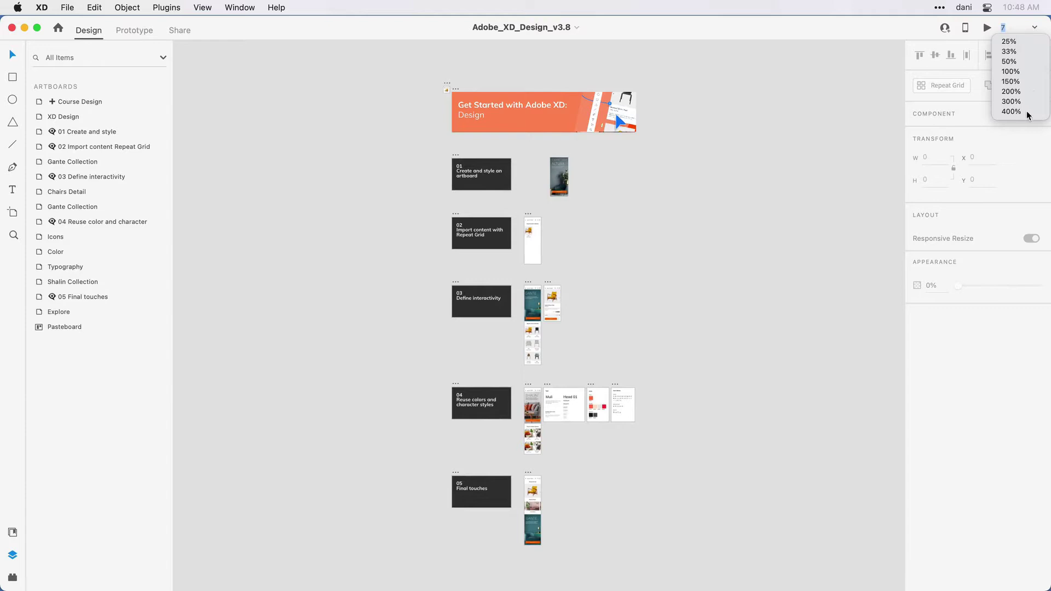
left_click(757, 128)
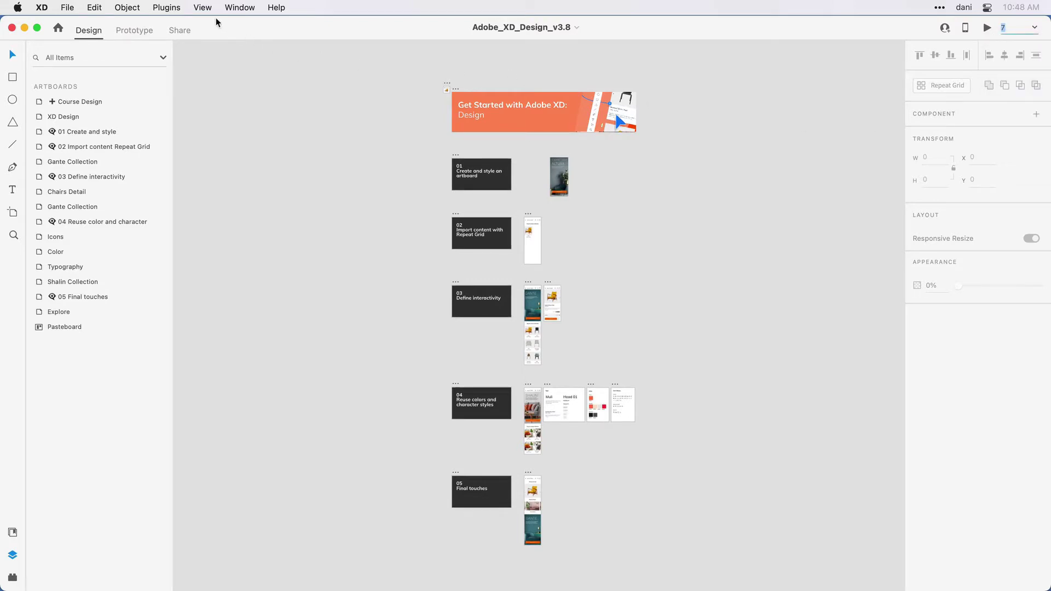
left_click(203, 8)
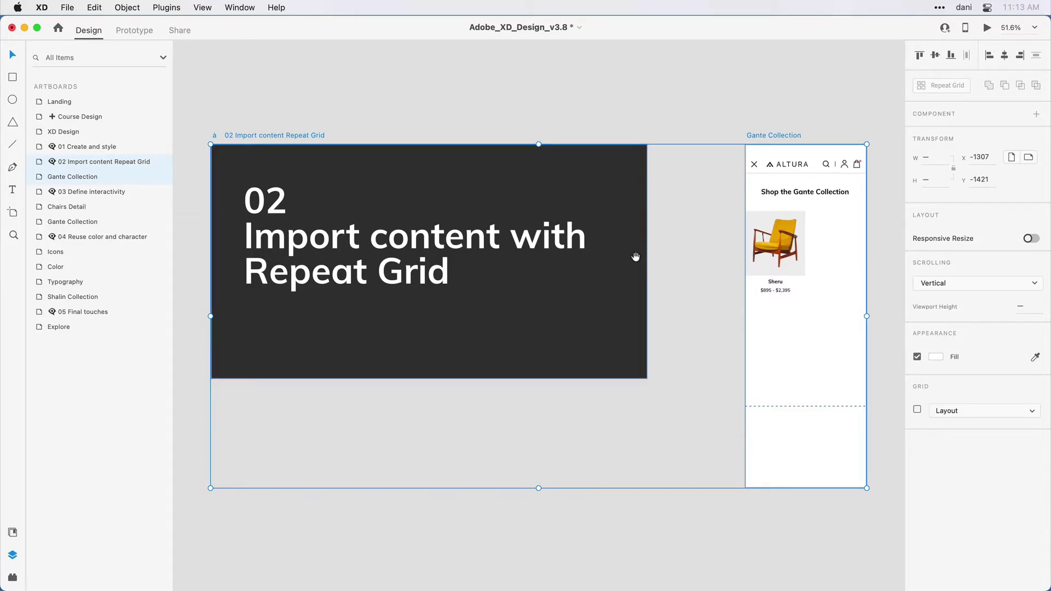
Center the Gante Collection artboard with its Sheru chair card and clear the selection
left_click_drag(635, 256, 375, 239)
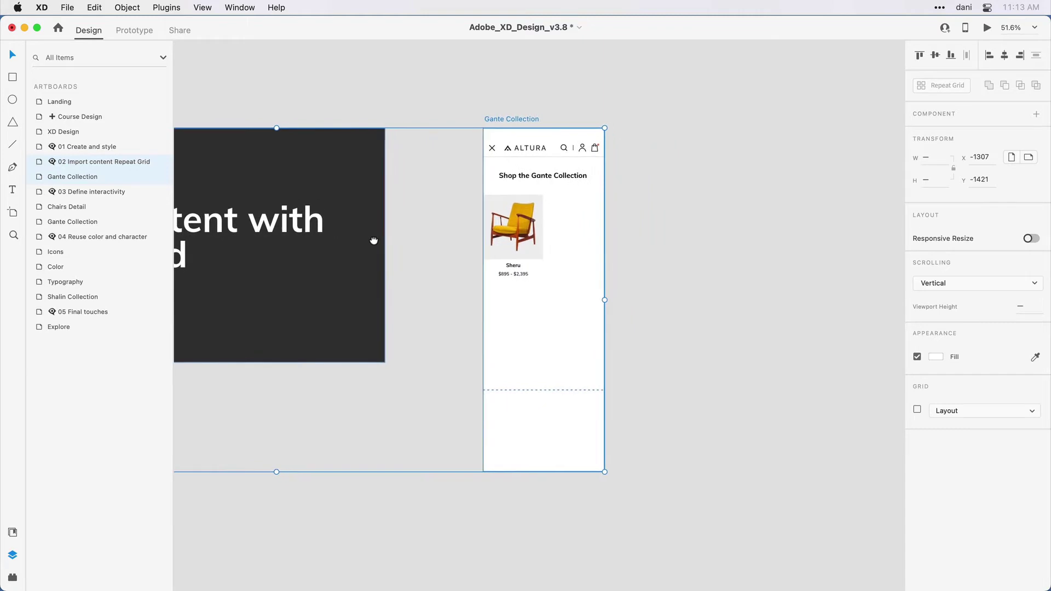
left_click(710, 238)
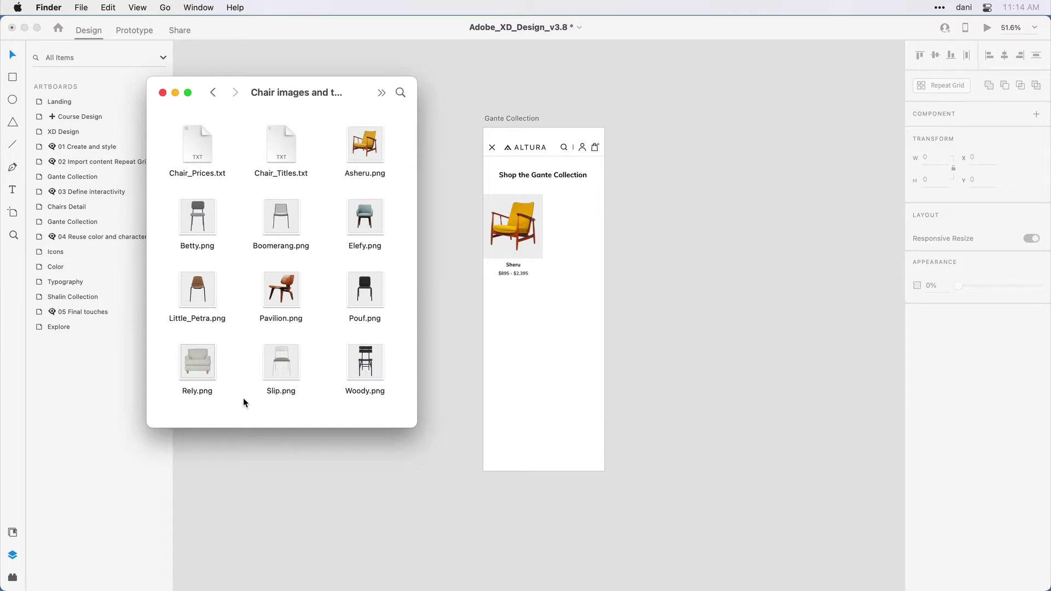
Return from the chair images Finder folder to the XD design document
left_click(677, 361)
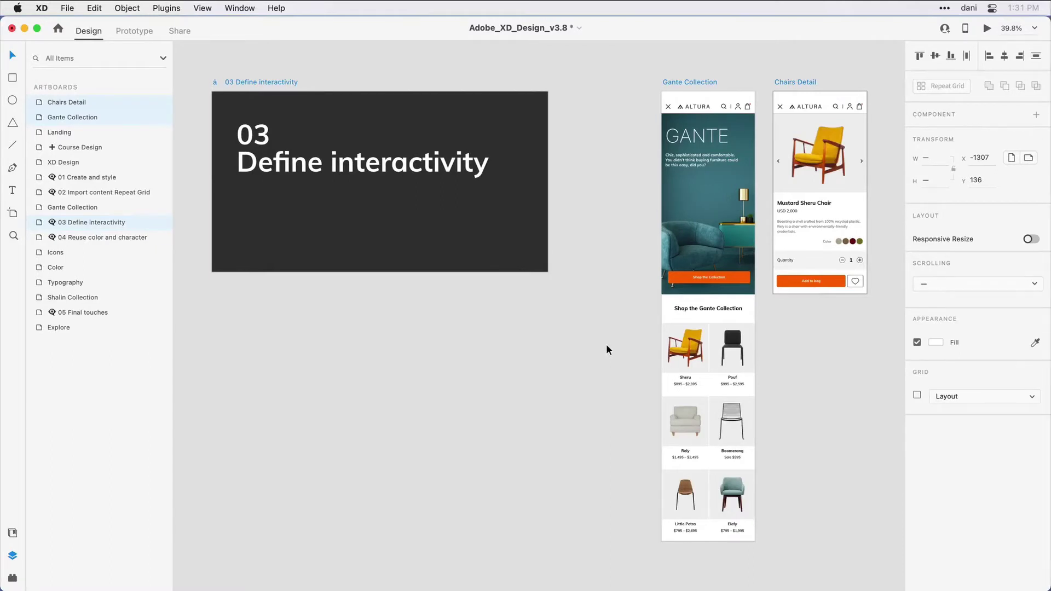
Center the Gante Collection and Chairs Detail artboards and select Chairs Detail to inspect it
left_click_drag(606, 343, 368, 336)
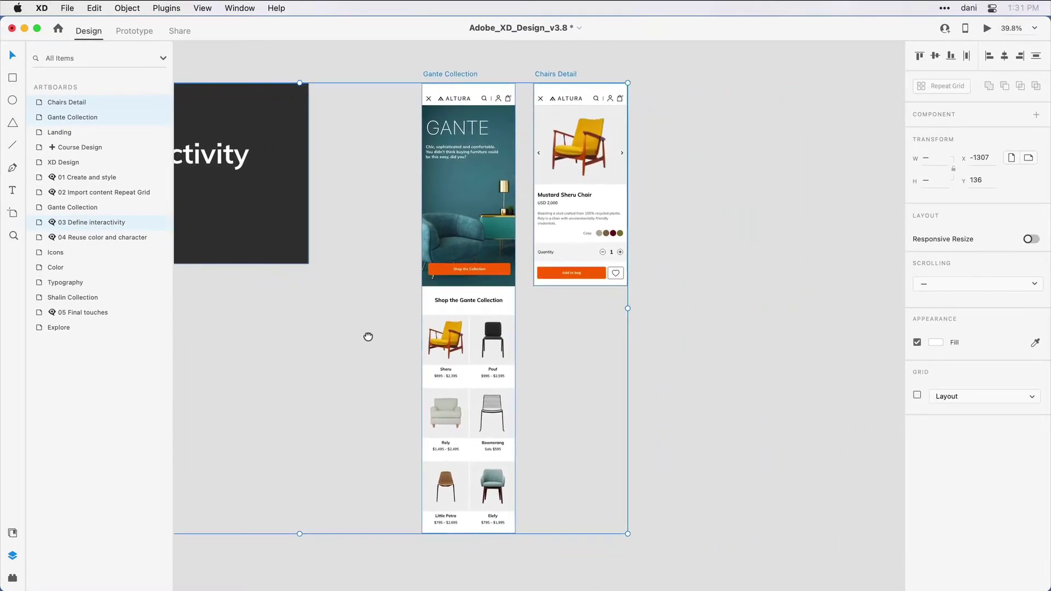
left_click(658, 389)
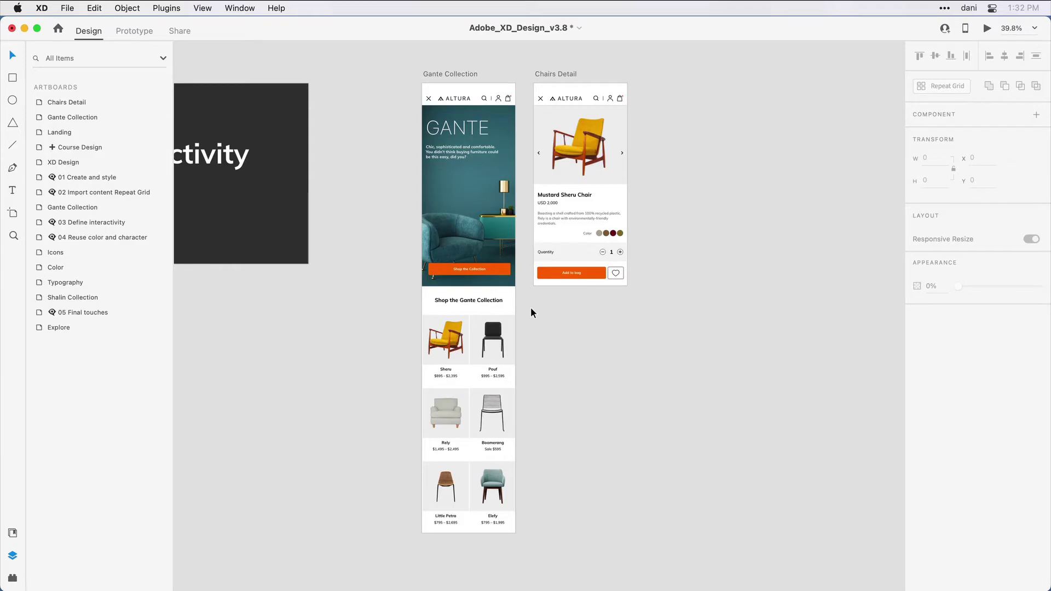
left_click(573, 77)
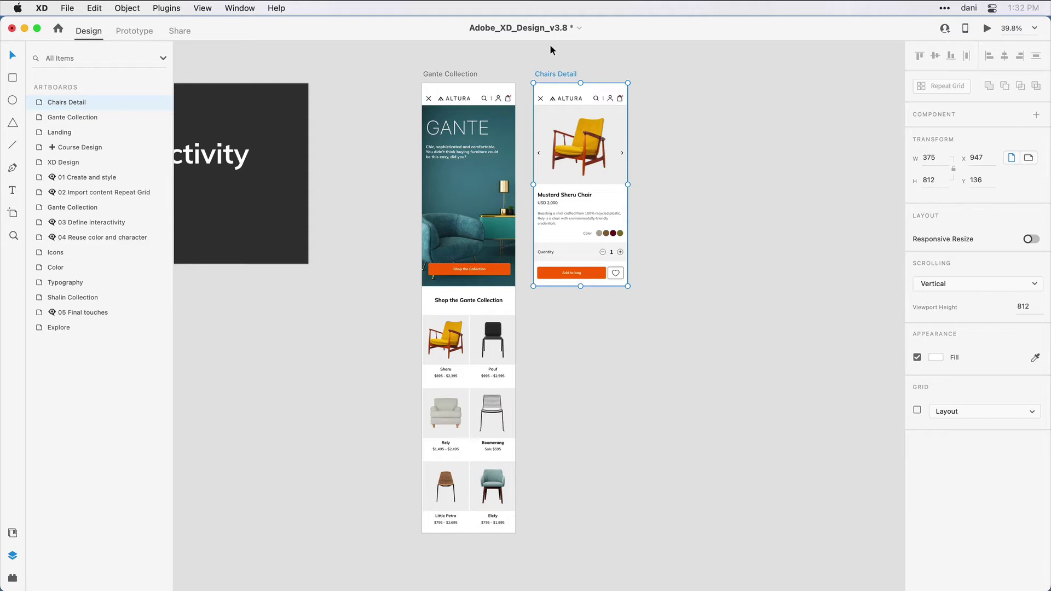
Set the Gante Collection artboard to vertical scrolling with an 812 viewport height
left_click(471, 75)
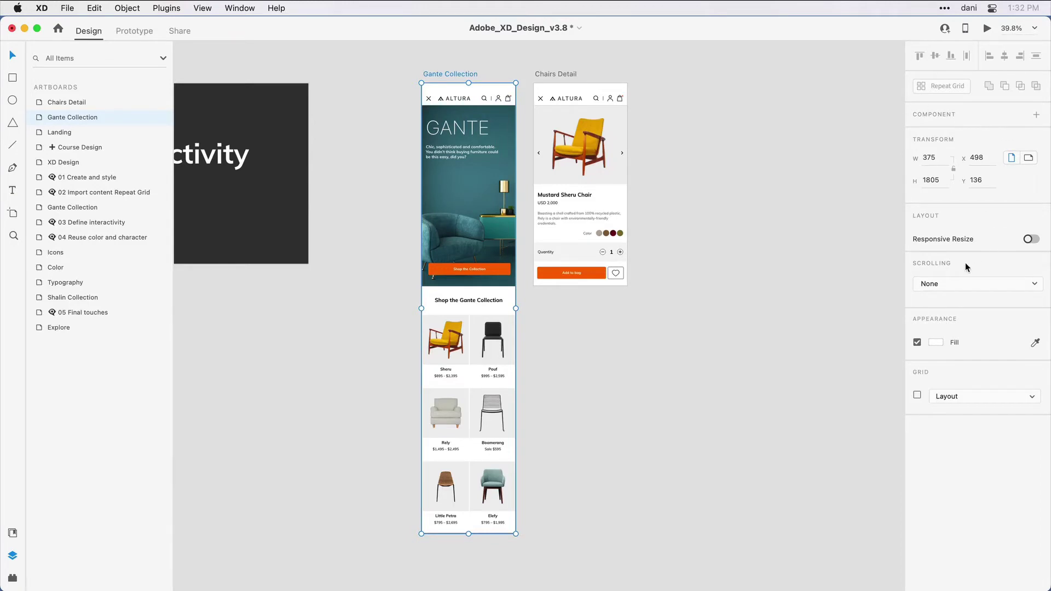
left_click(1011, 287)
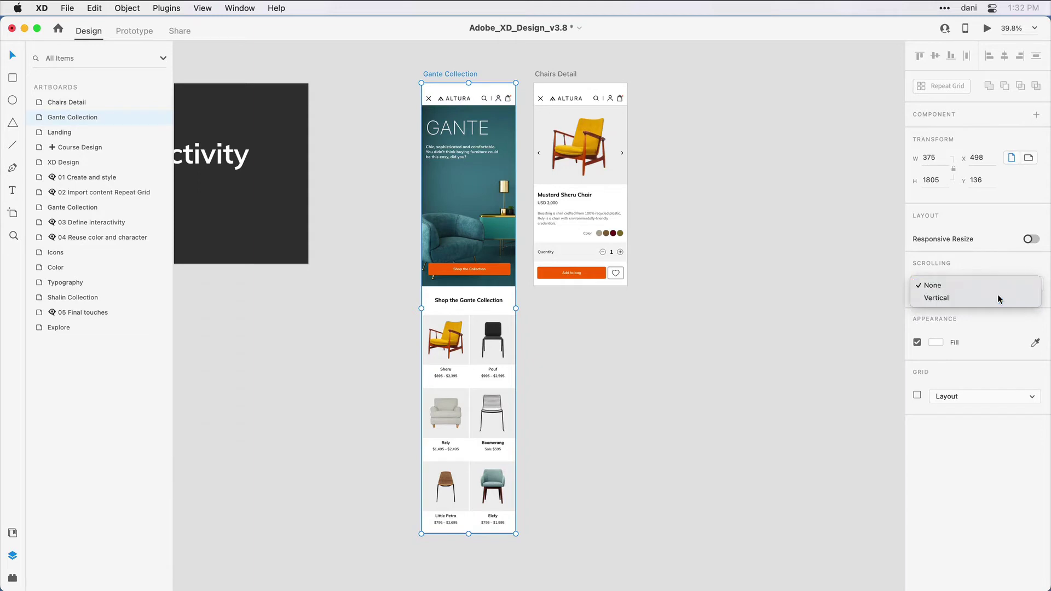
left_click(997, 299)
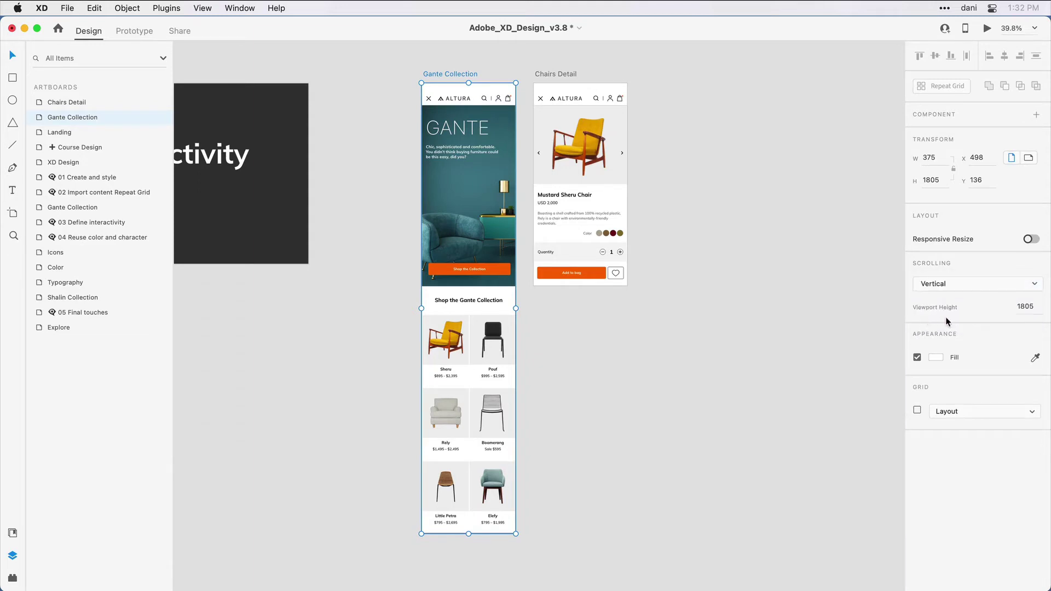
left_click(1024, 308)
type("812")
key("Return")
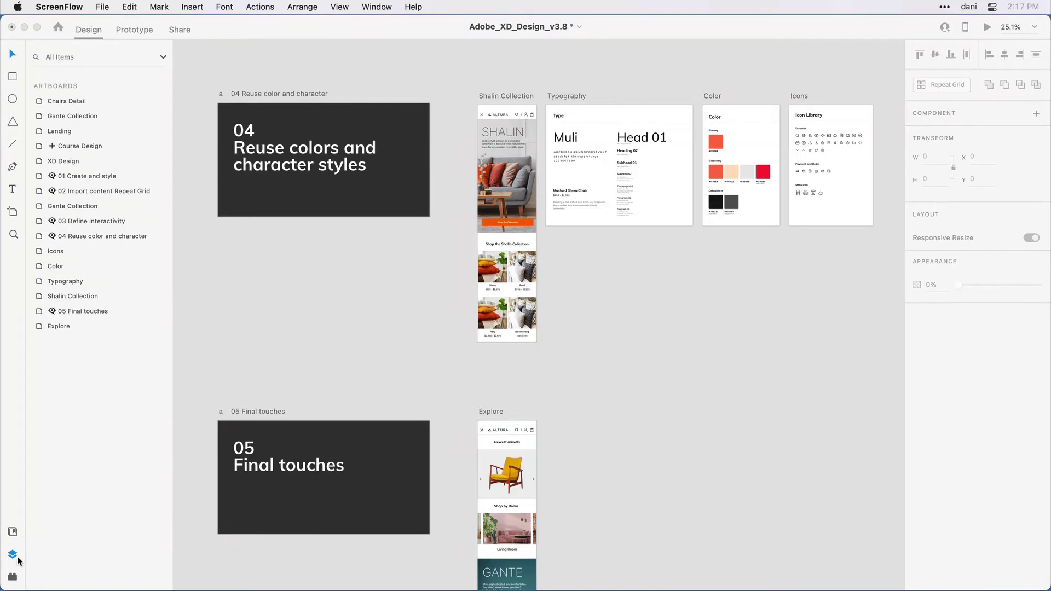
Bring Adobe XD to the front showing sections 04 and 05 at 25.1% zoom
left_click(20, 534)
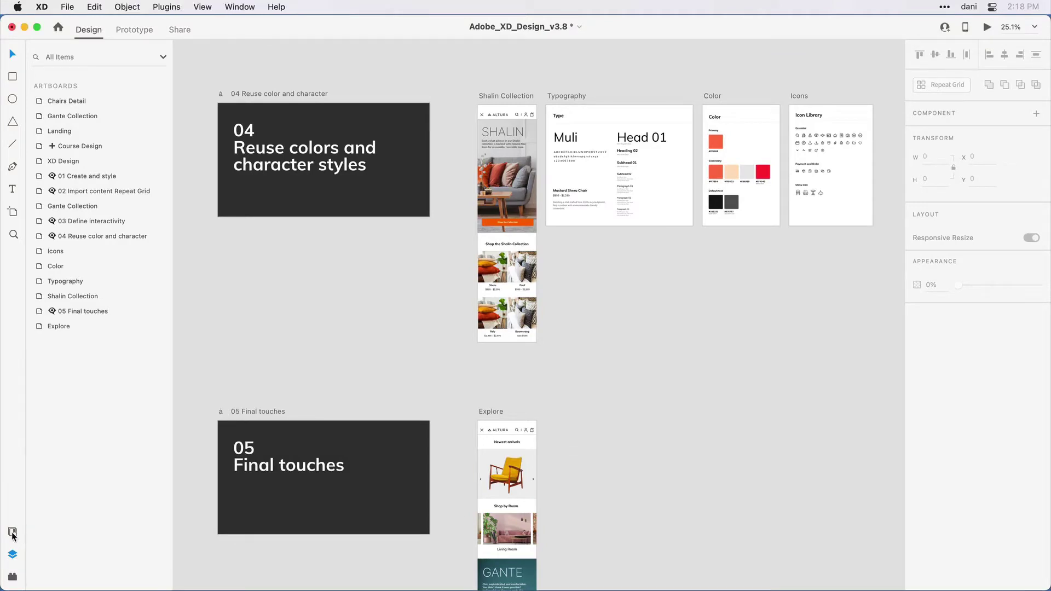
Add the Shalin Collection artboard's seven colours and seven character styles to the Assets panel
left_click(13, 532)
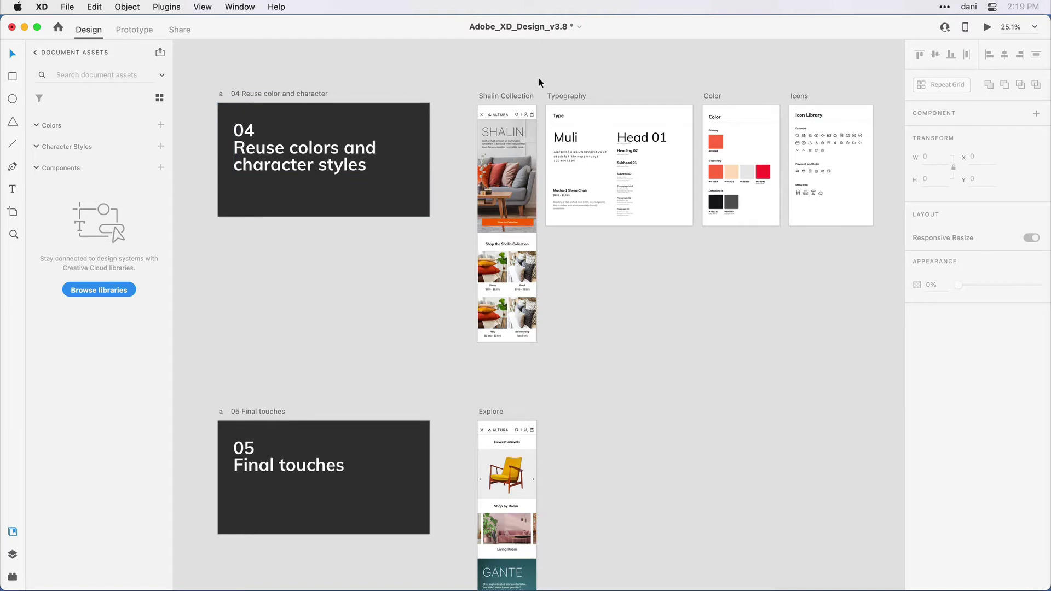
left_click(526, 96)
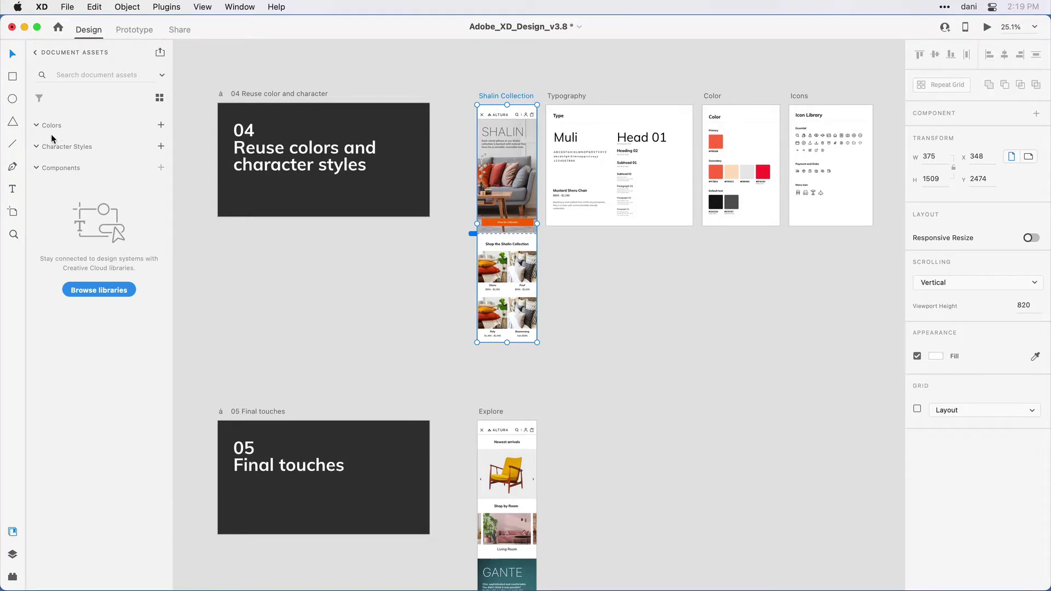
left_click(161, 125)
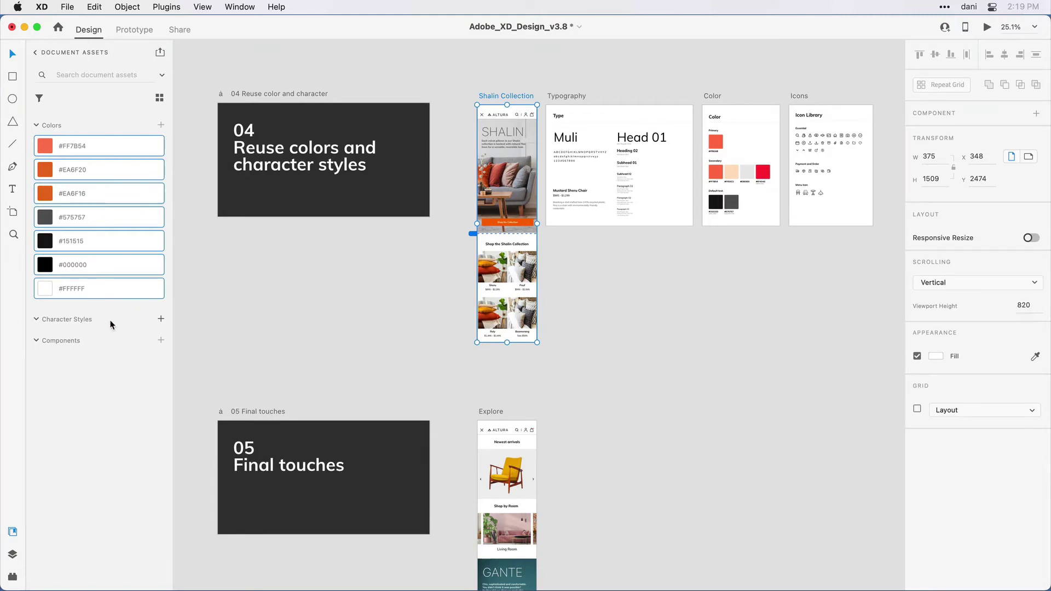
left_click(160, 320)
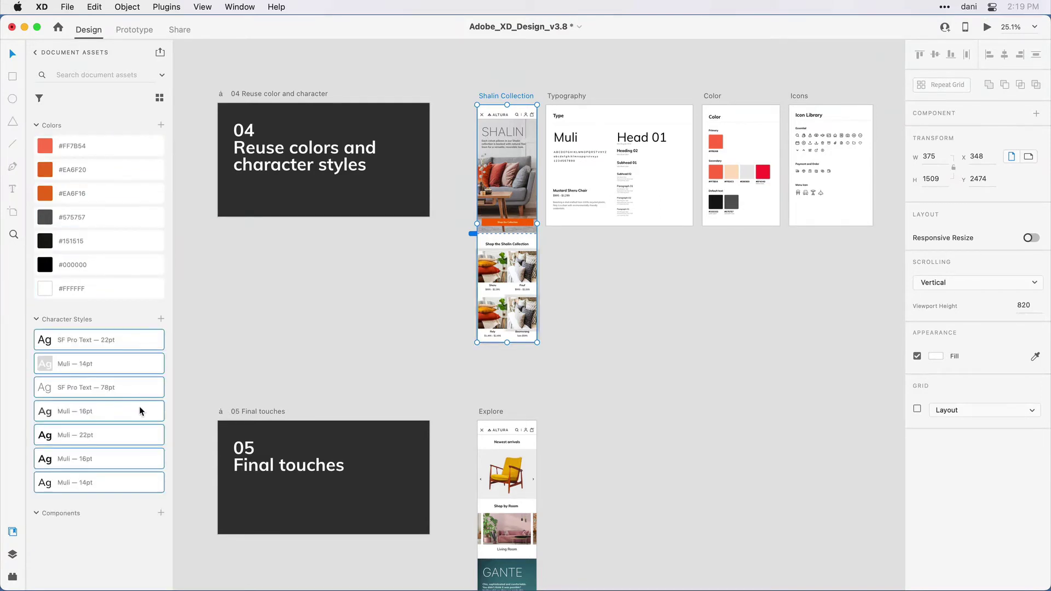
mouse_move(141, 411)
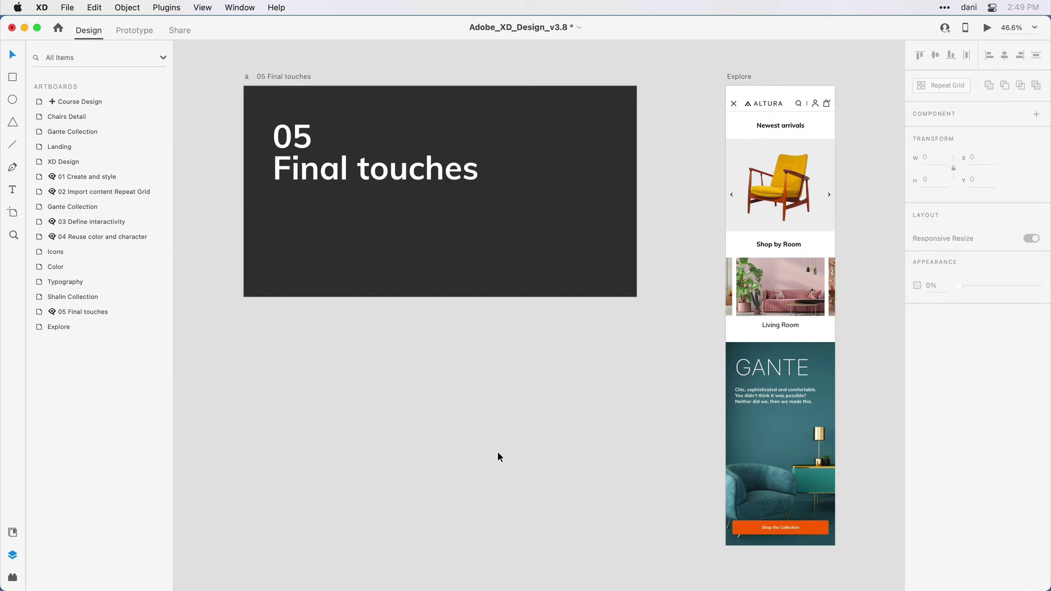
Pan and zoom to 55.6% so the Explore artboard sits near the canvas center
key("space")
left_click_drag(661, 395, 406, 399)
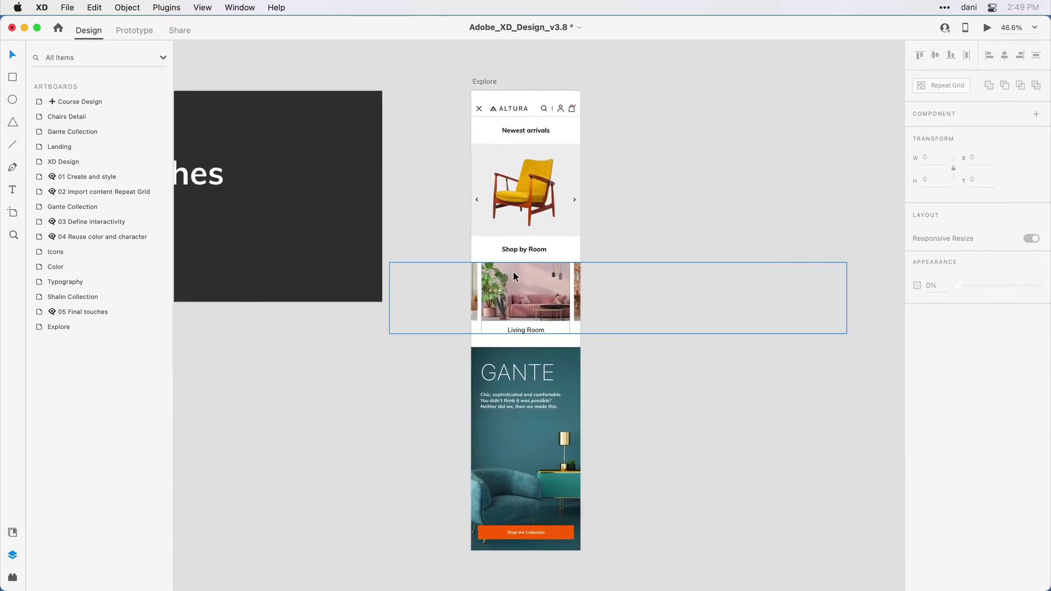
scroll(534, 235, "up", 3)
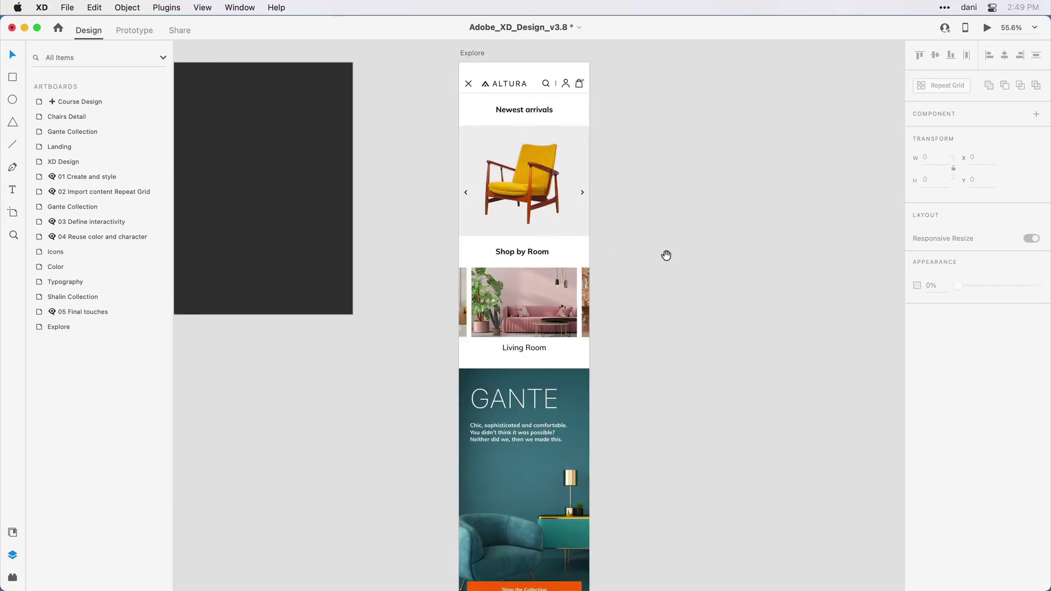
left_click_drag(663, 254, 667, 265)
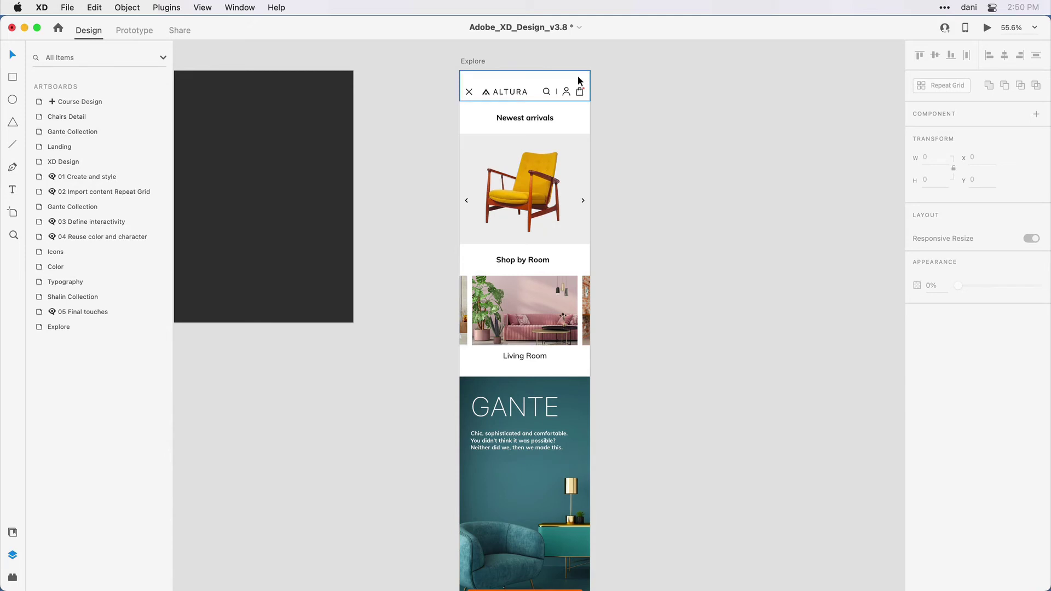
Select Explore's top navigation and expand the Top-Navigation group to inspect Header Container
left_click(578, 81)
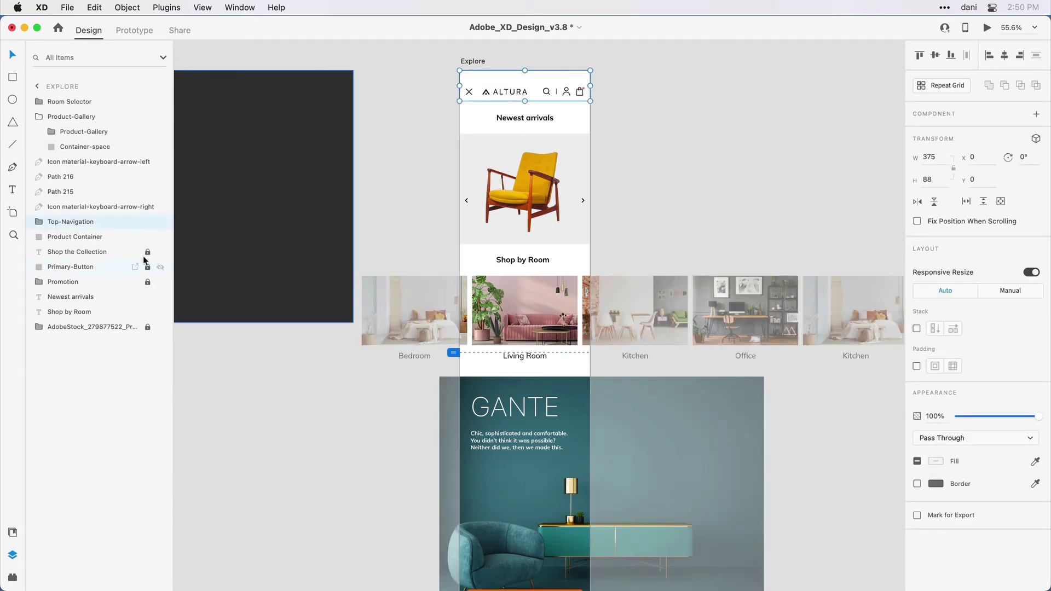
left_click(39, 223)
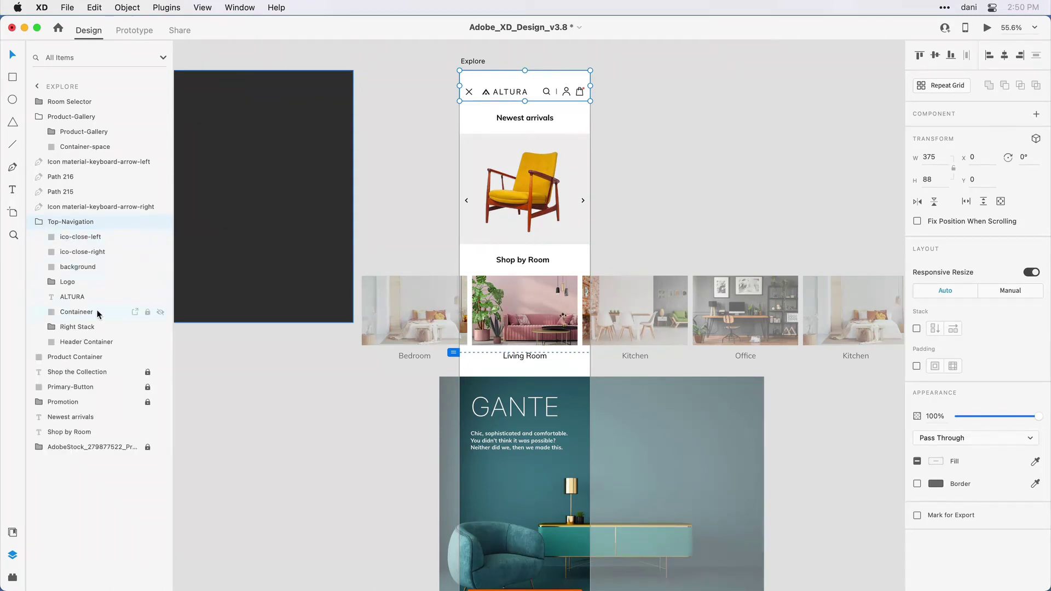
left_click(102, 342)
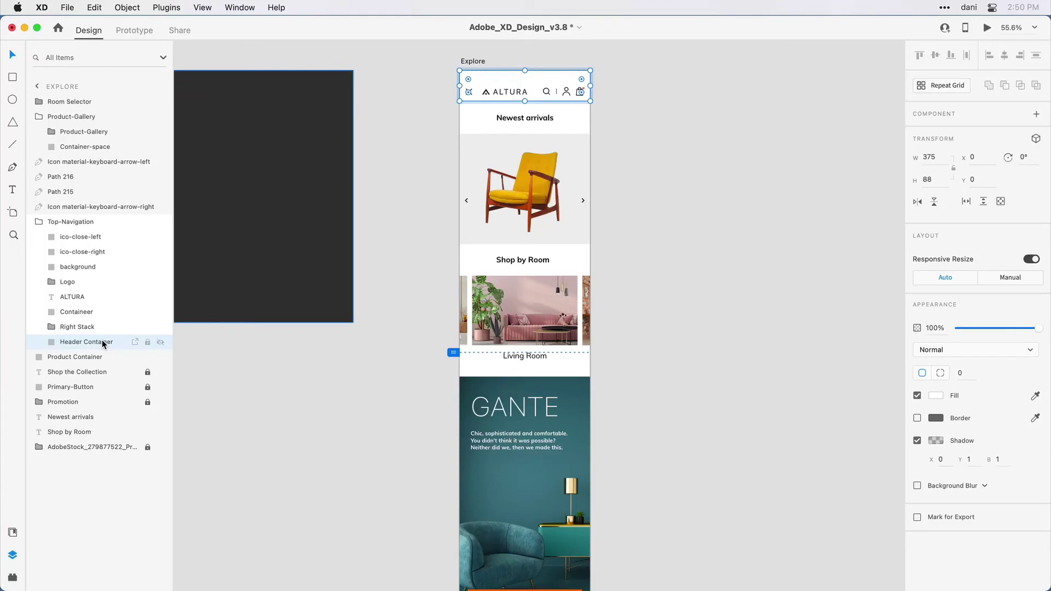
Set the whole Top-Navigation group to Fix Position When Scrolling
left_click(102, 223)
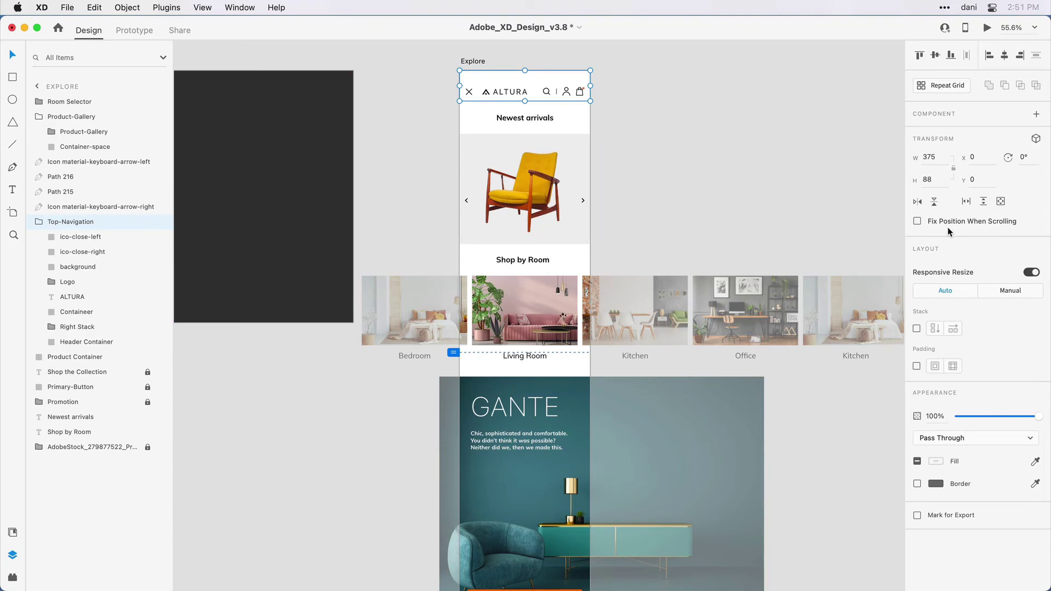
left_click(917, 221)
left_click(988, 32)
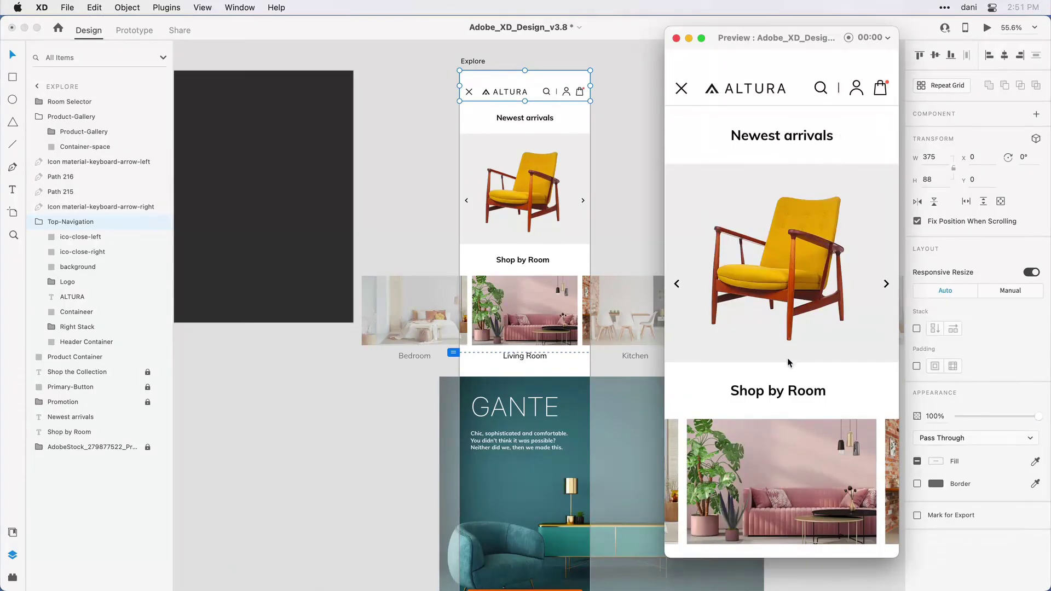
scroll(787, 357, "down", 5)
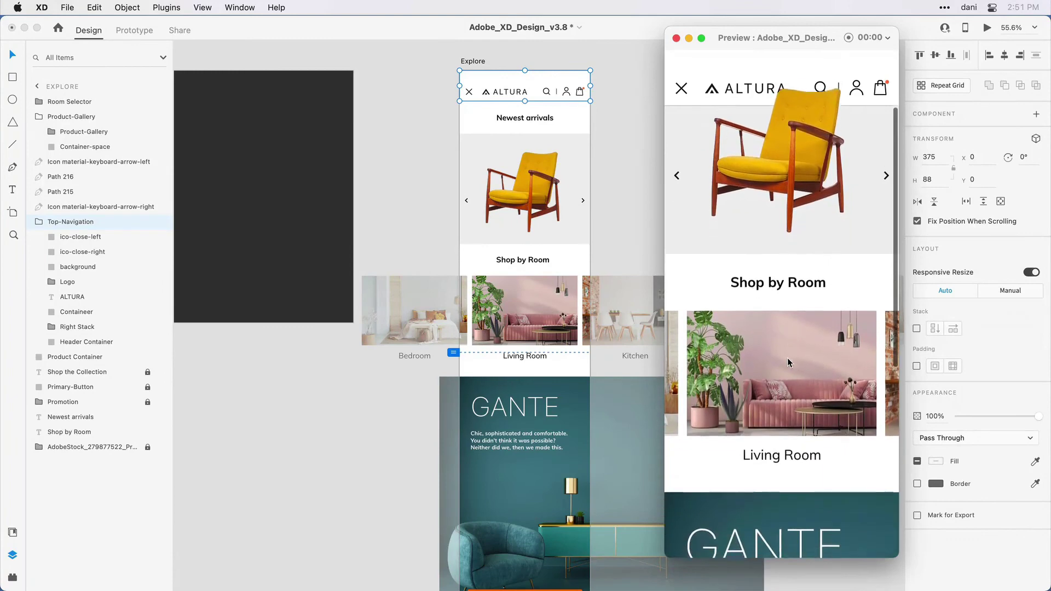
scroll(787, 357, "up", 5)
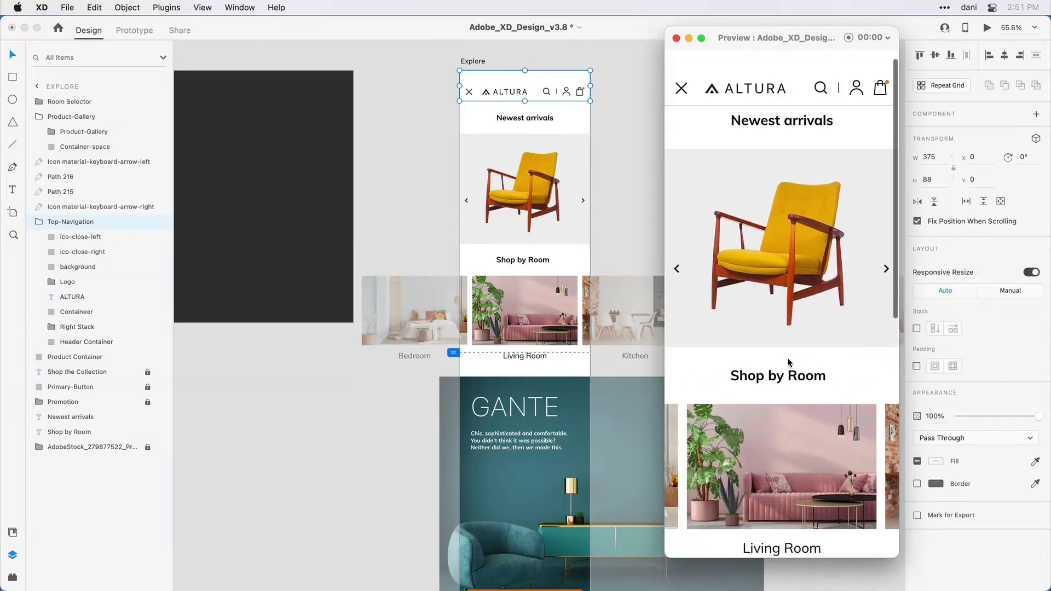
scroll(787, 357, "down", 1)
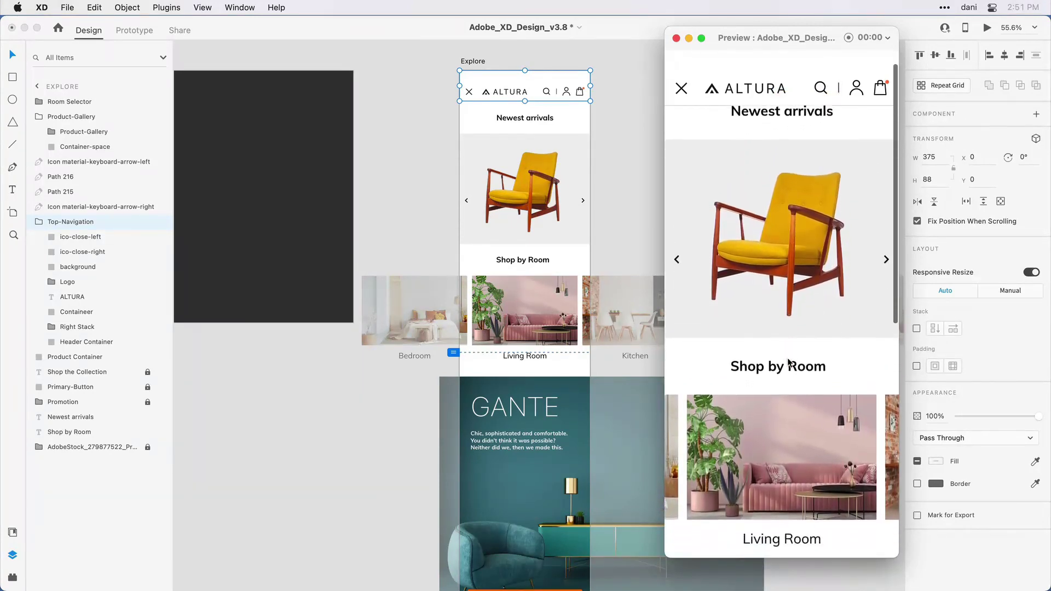
scroll(787, 362, "down", 3)
scroll(788, 362, "up", 4)
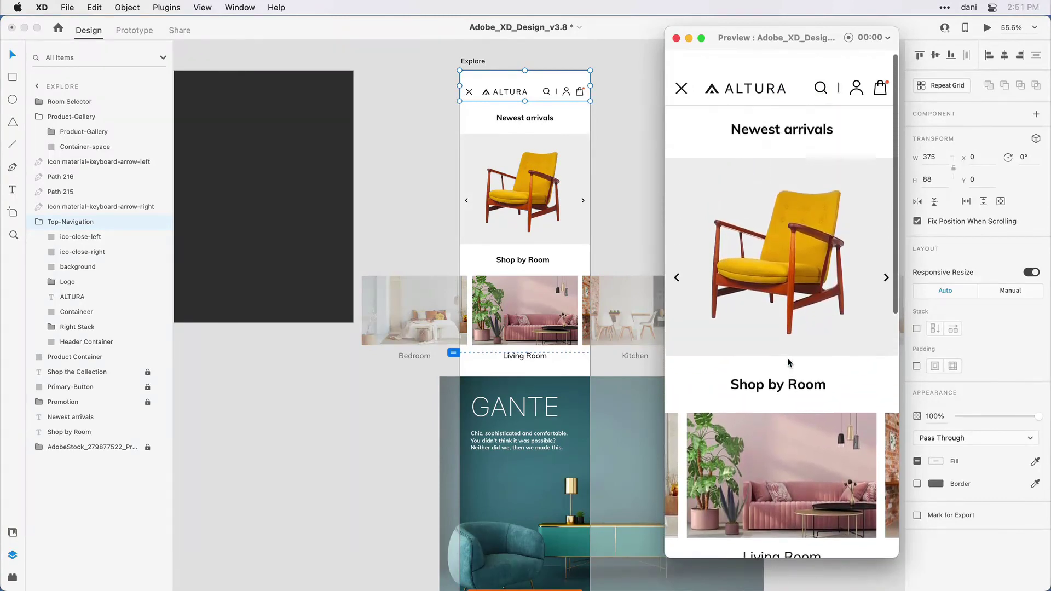
scroll(788, 363, "down", 5)
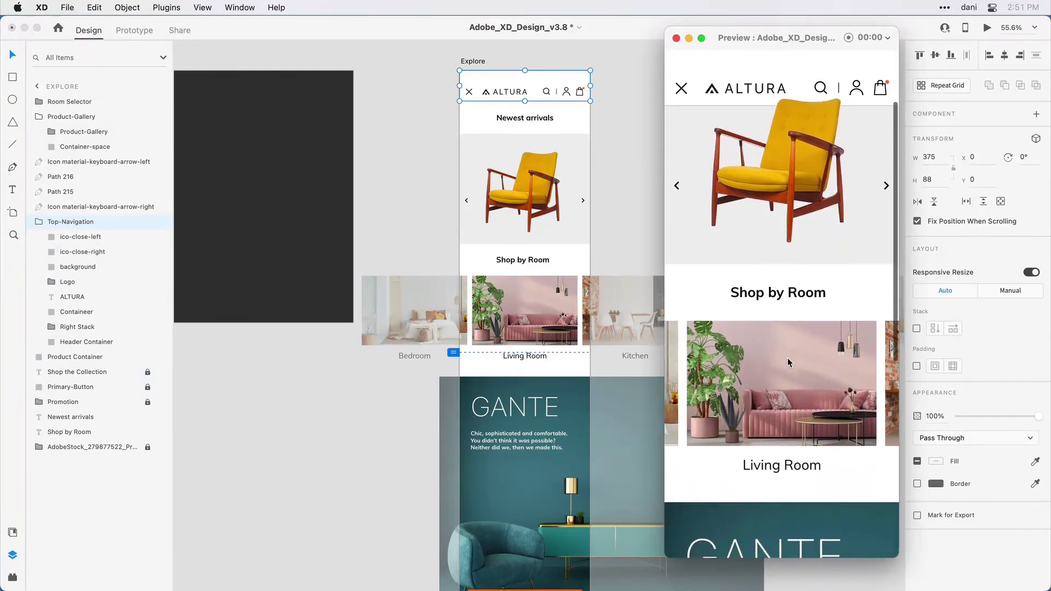
scroll(787, 357, "down", 2)
scroll(787, 357, "up", 3)
scroll(787, 356, "down", 3)
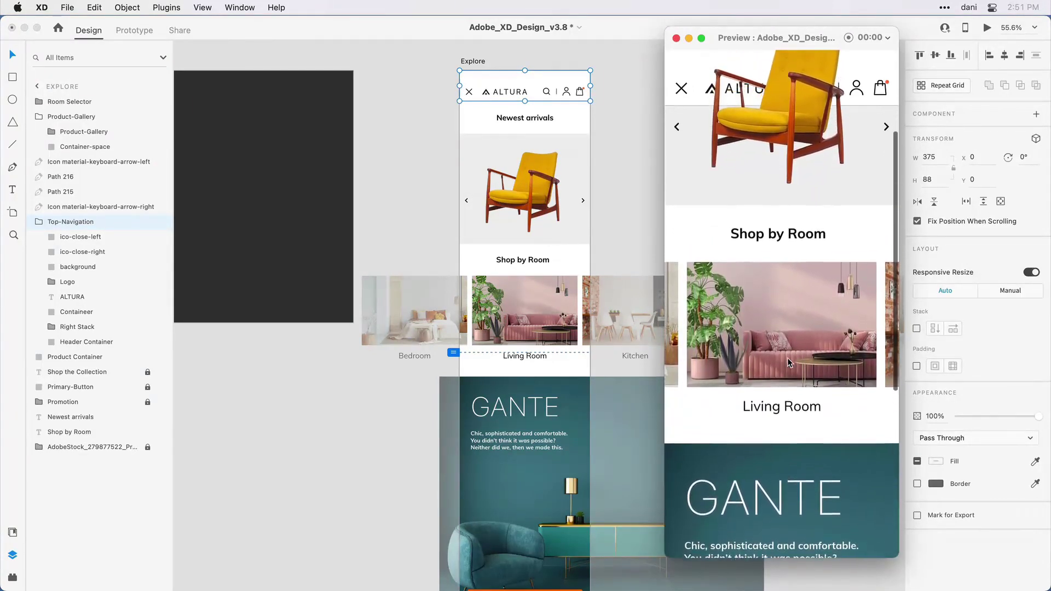
scroll(786, 357, "up", 4)
scroll(787, 357, "up", 2)
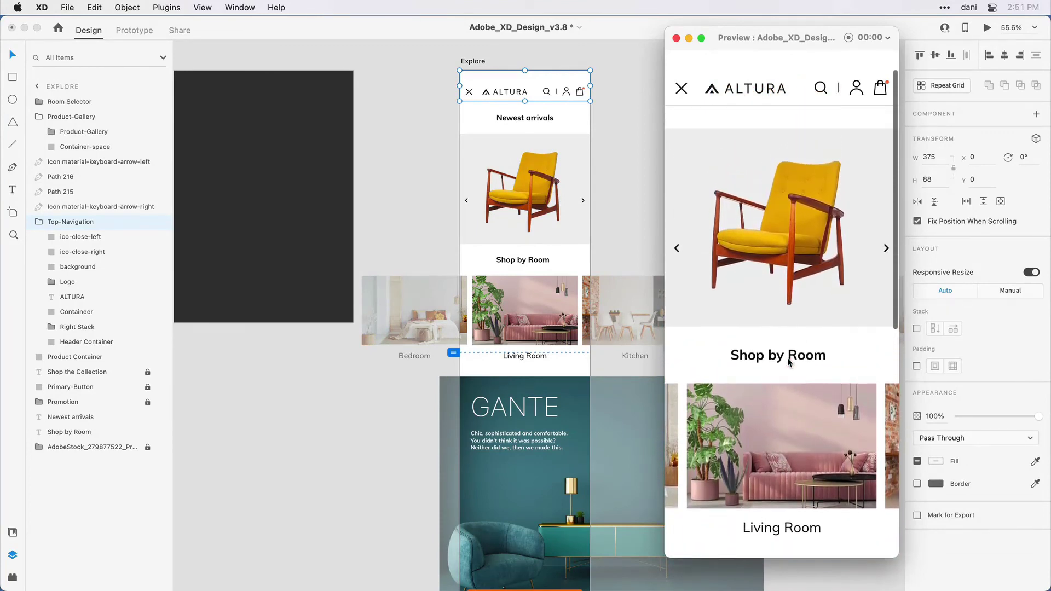
scroll(787, 357, "down", 2)
scroll(787, 357, "down", 4)
scroll(787, 357, "up", 5)
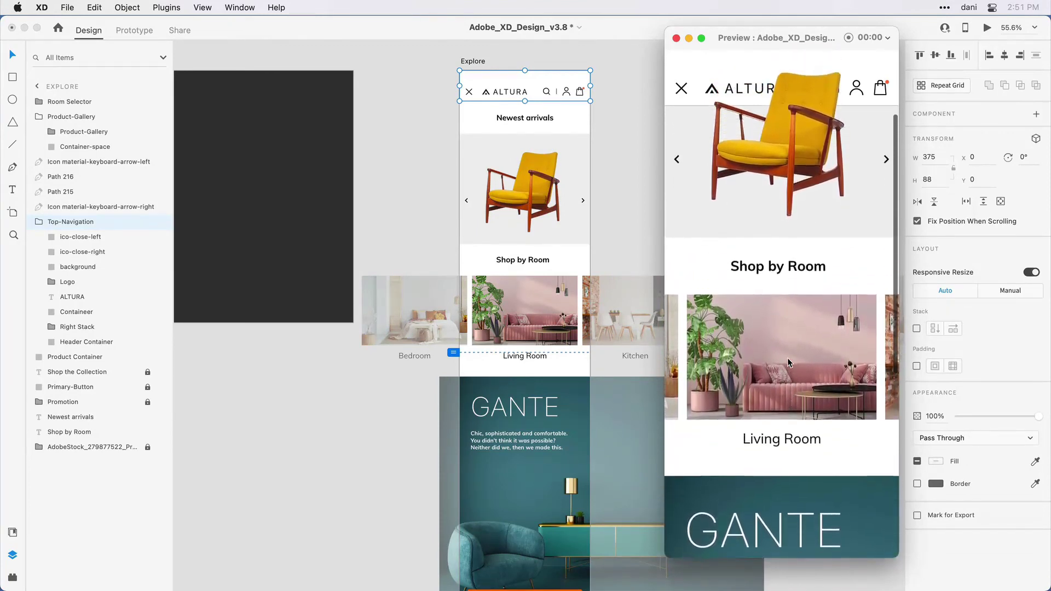
scroll(787, 357, "up", 1)
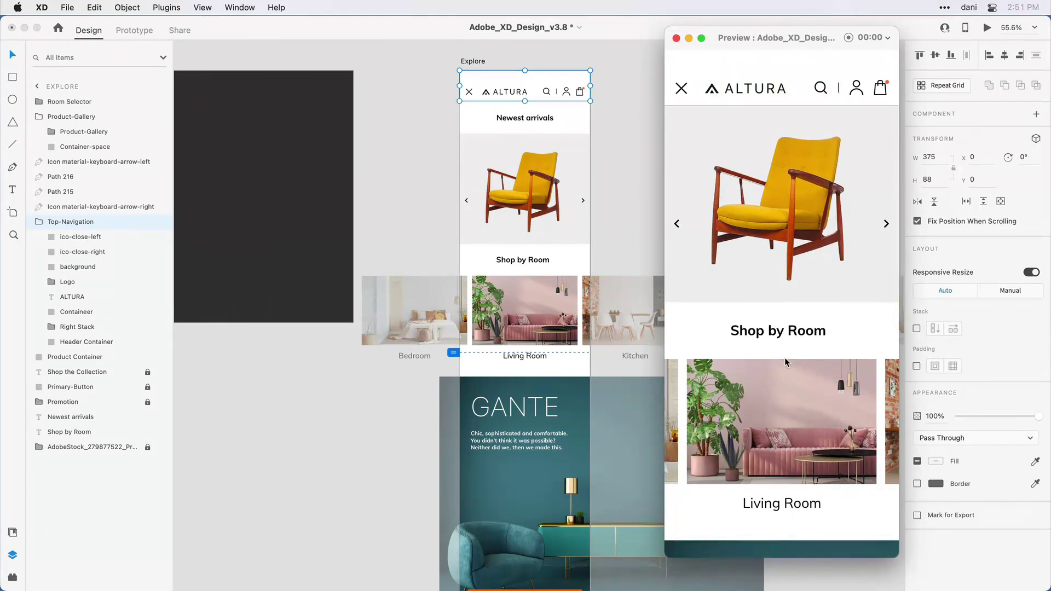
Drag the collapsed Top-Navigation group above Room Selector as the first layer in the Explore artboard
left_click(39, 222)
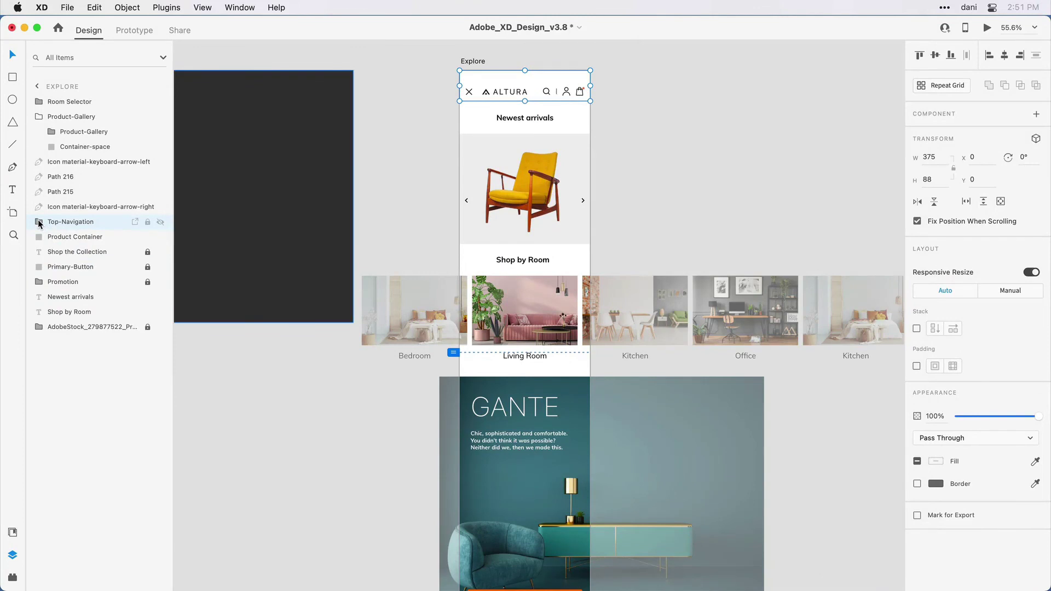
left_click(39, 223)
left_click(39, 222)
left_click_drag(38, 223, 39, 99)
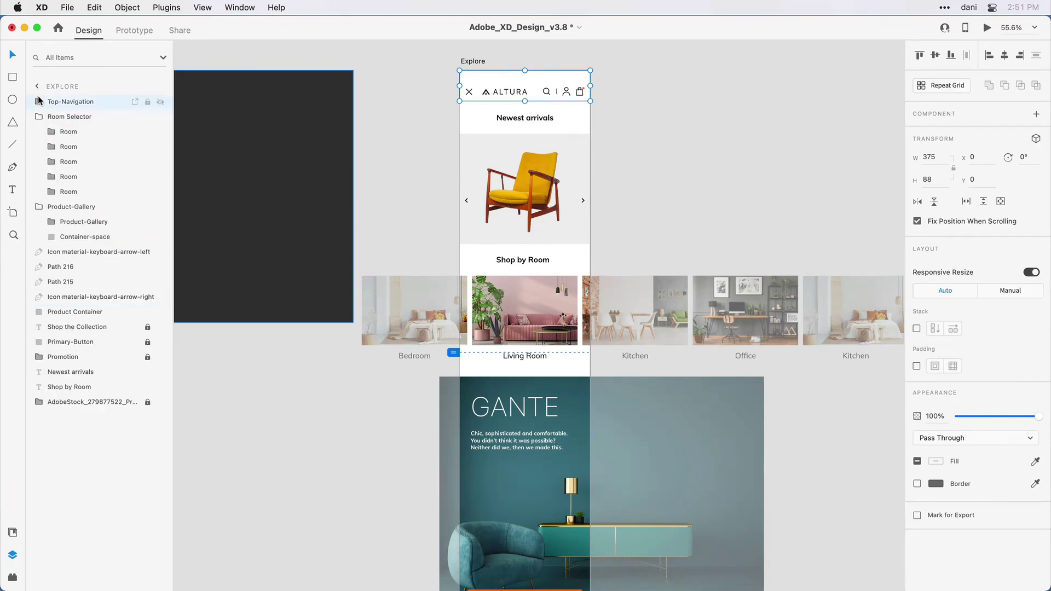
left_click(39, 116)
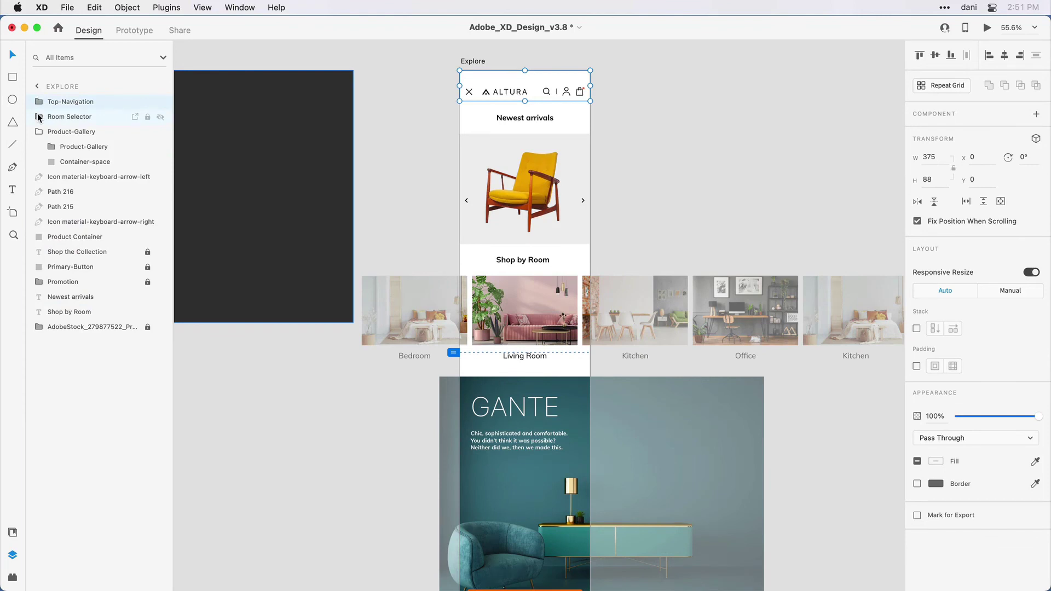
Preview the Explore artboard, scrolling down and back up to check content passes under the ALTURA header
left_click(479, 63)
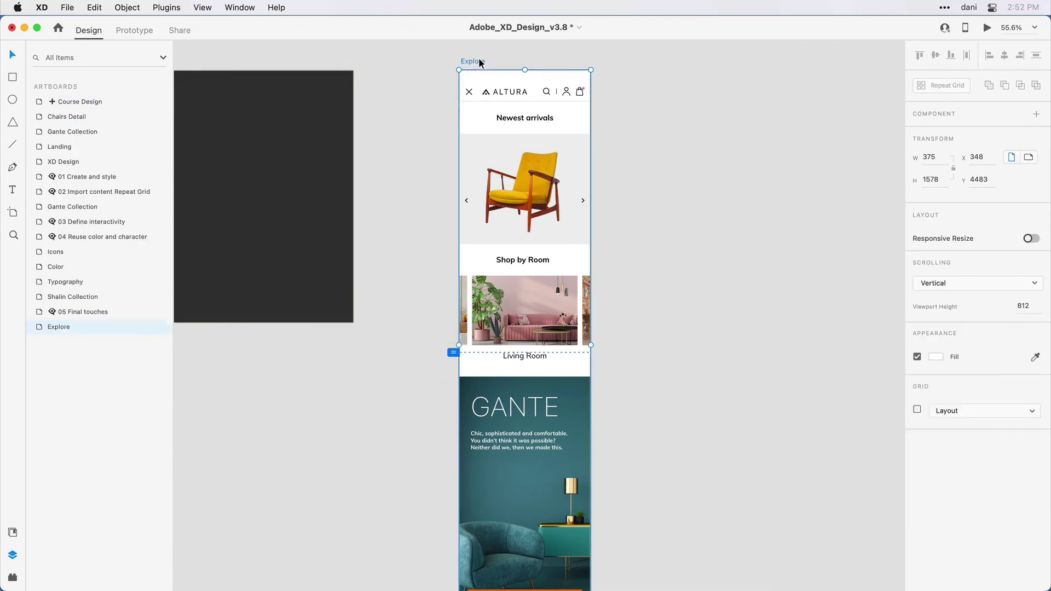
key("super+Return")
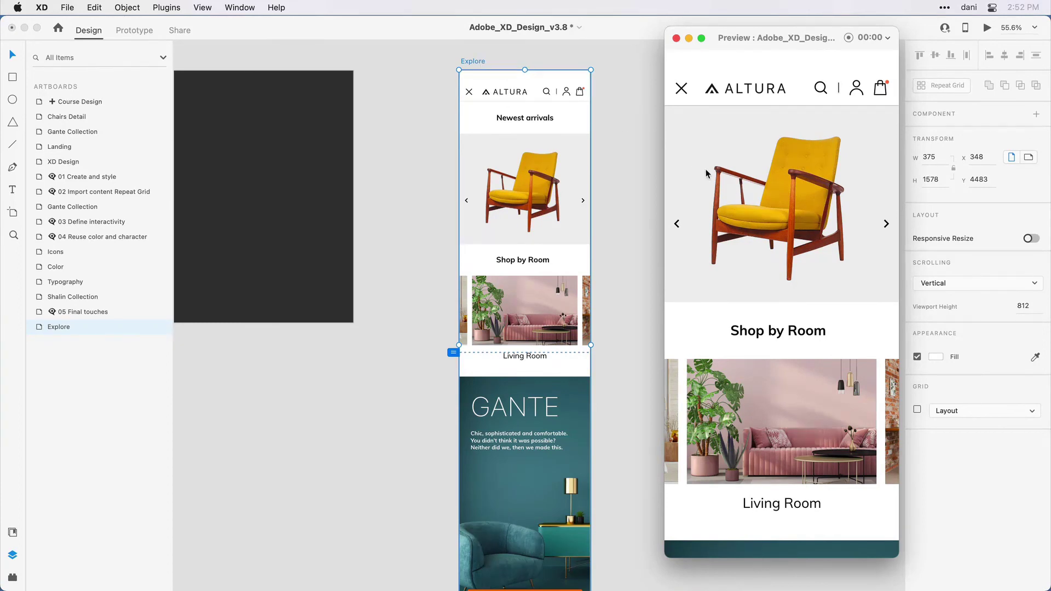
scroll(792, 279, "down", 5)
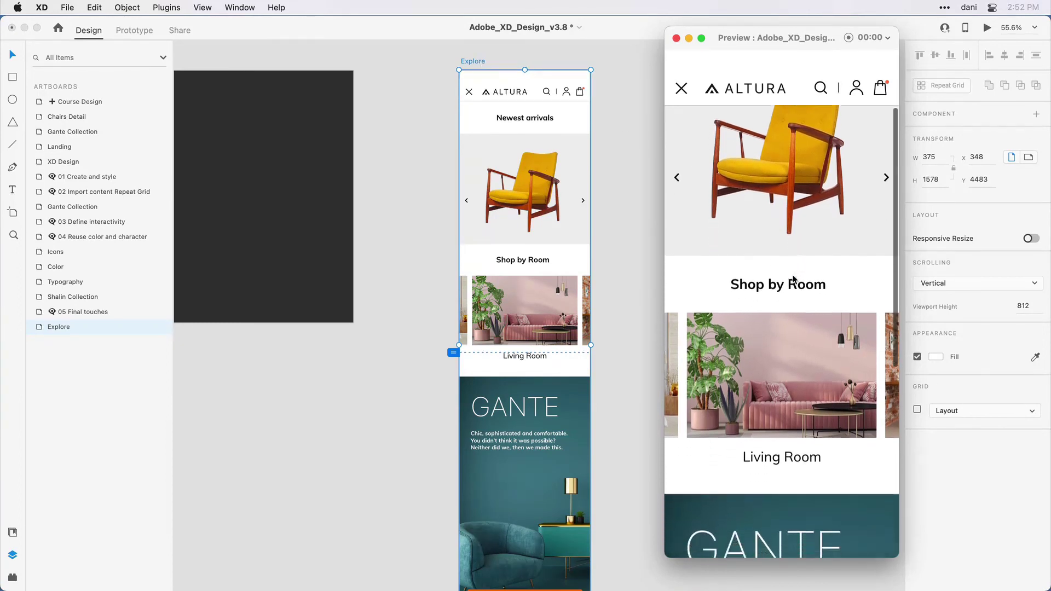
scroll(793, 279, "down", 6)
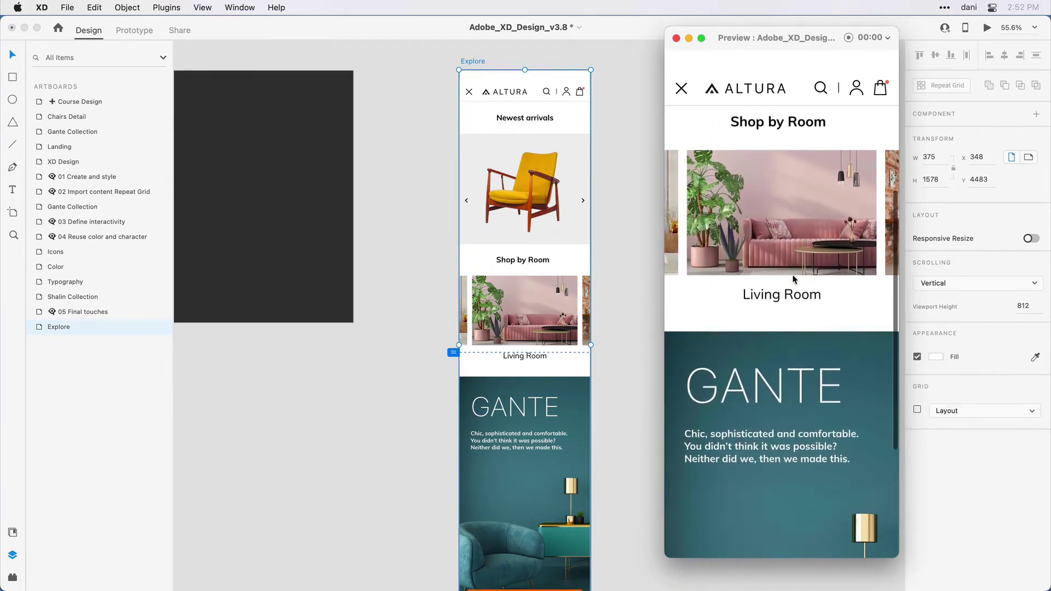
scroll(793, 280, "down", 2)
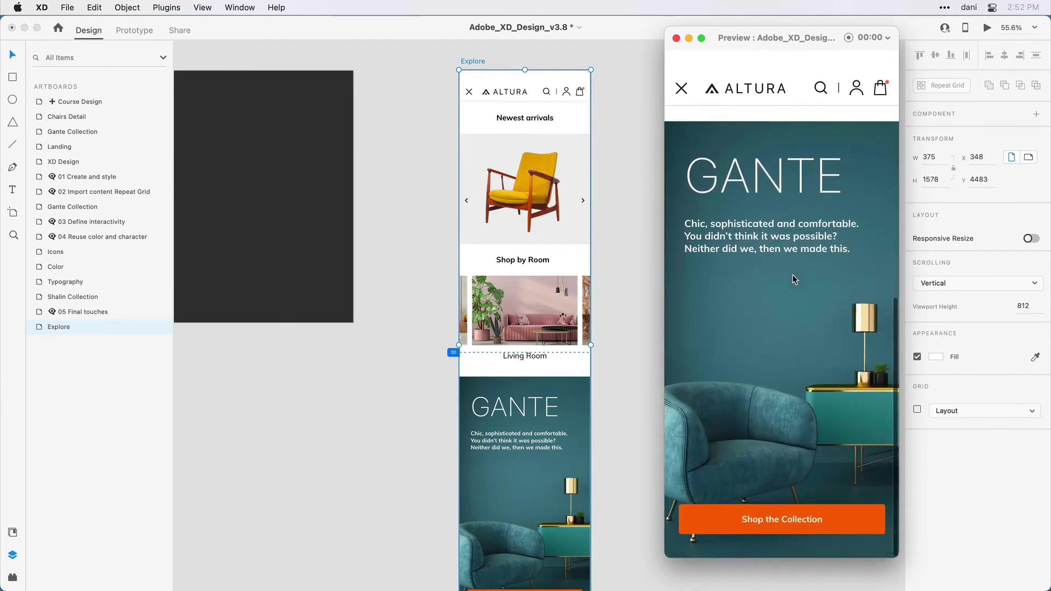
scroll(793, 280, "up", 4)
scroll(793, 279, "up", 9)
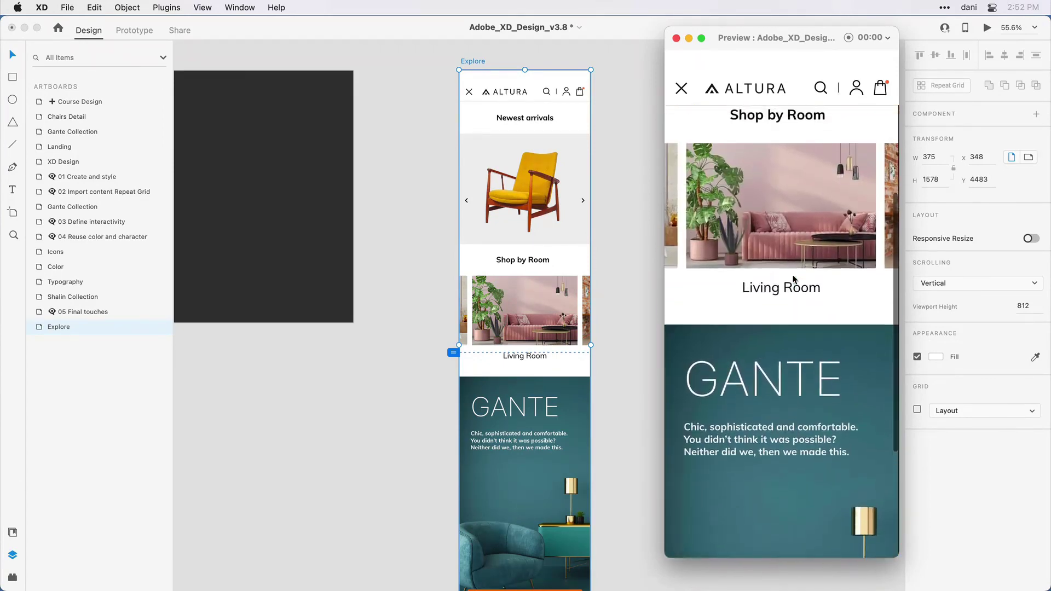
scroll(792, 279, "up", 5)
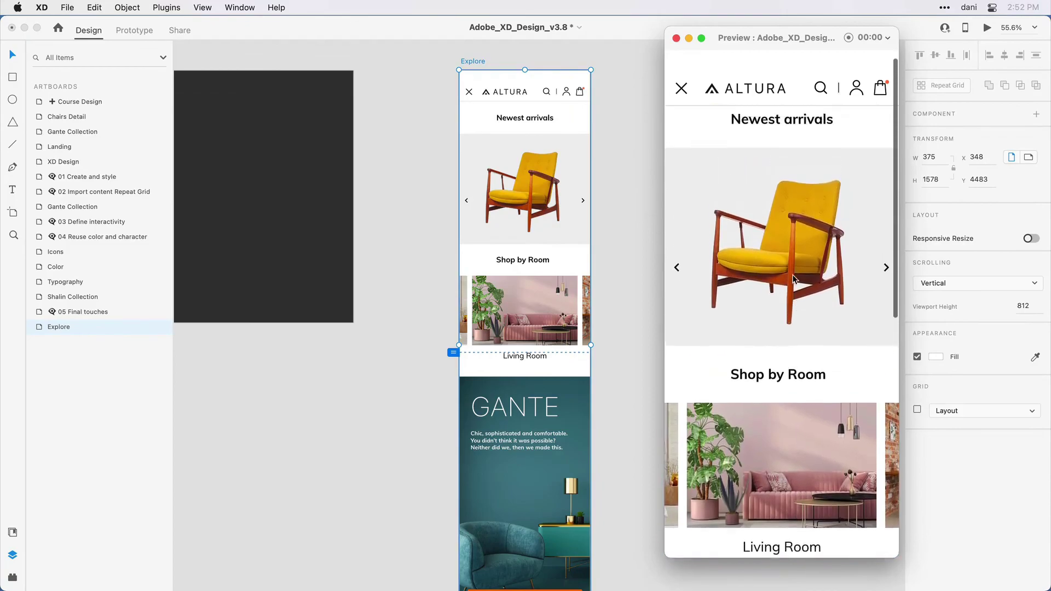